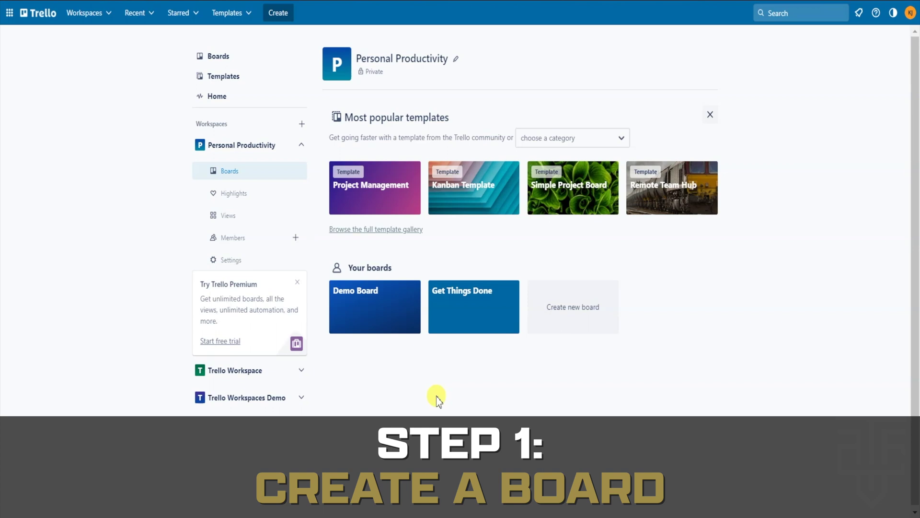
# - Create a new blue-background board titled 'Productivity Workflow'
pyautogui.click(581, 325)
pyautogui.click(638, 297)
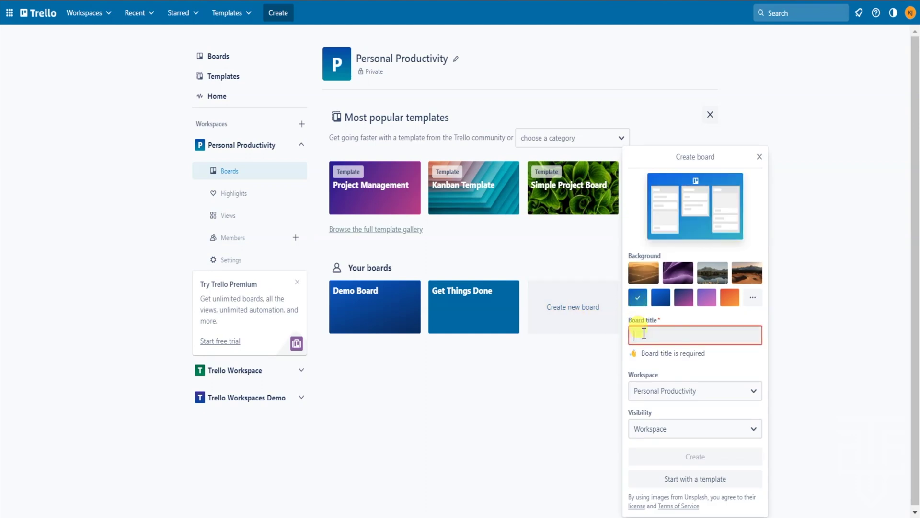
pyautogui.click(637, 335)
pyautogui.write('Productivity Workflow')
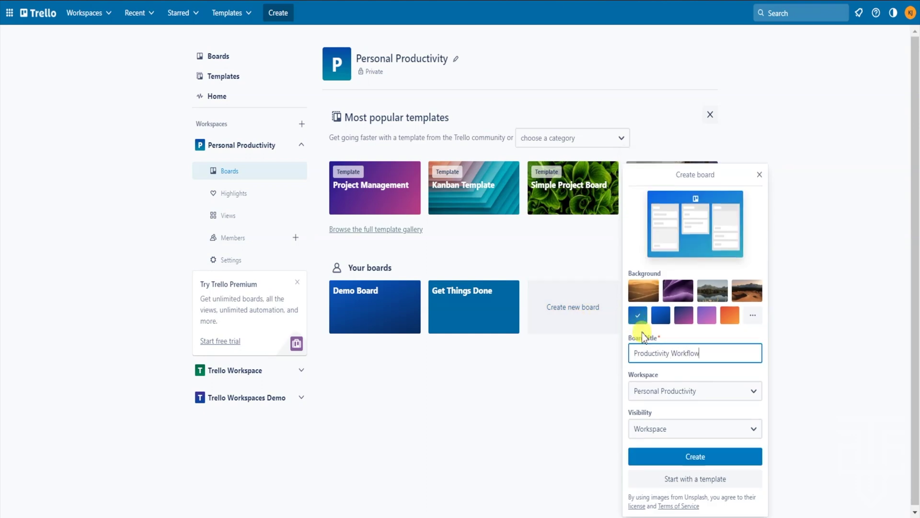
pyautogui.click(703, 460)
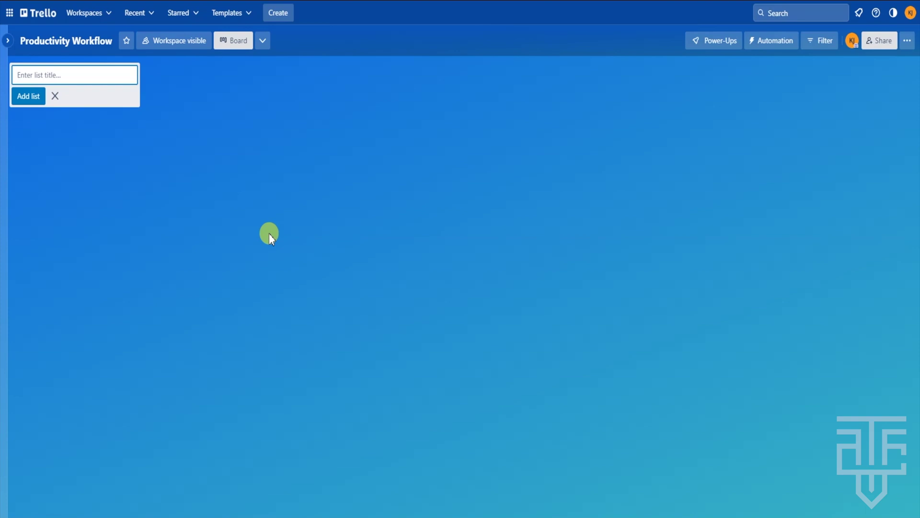
# - Add five lists in order: IDEAS, TO DO, DOING, WAITING ON, and DONE
pyautogui.write('IDEAS')
pyautogui.press('Return')
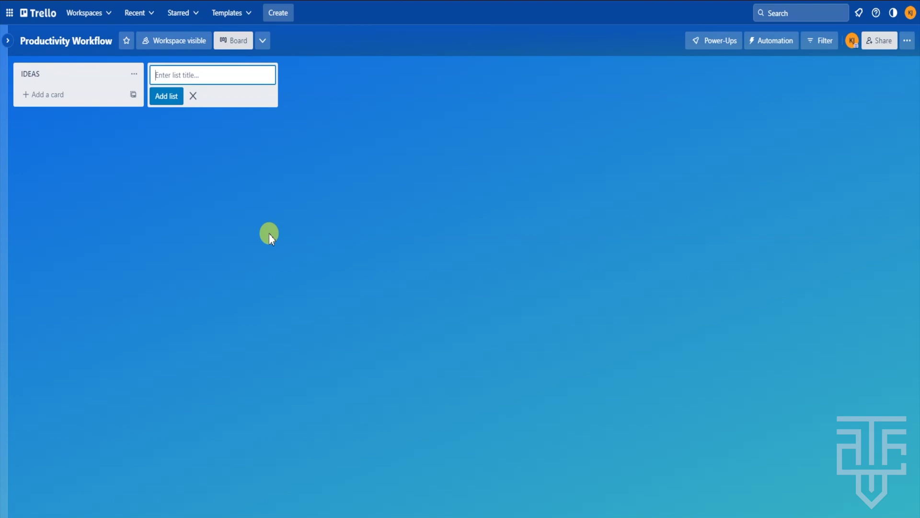
pyautogui.write('TO DO')
pyautogui.press('Return')
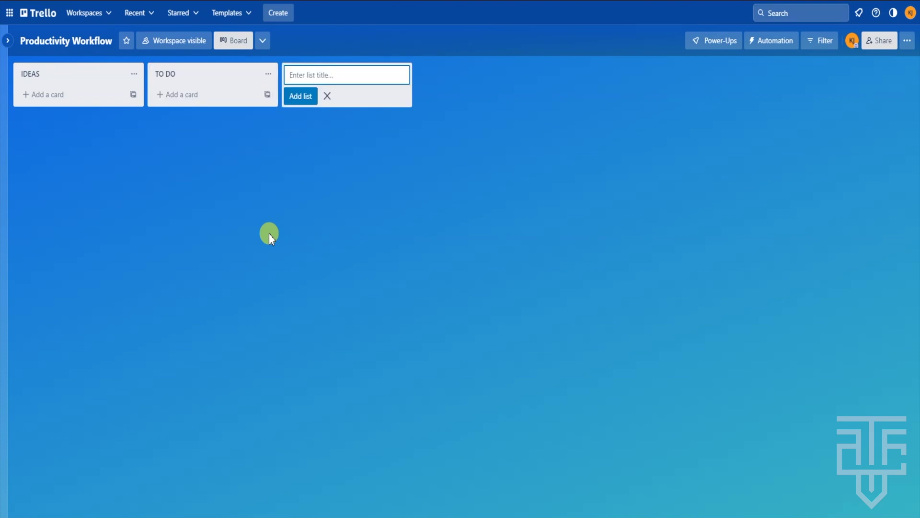
pyautogui.write('DOING')
pyautogui.press('Return')
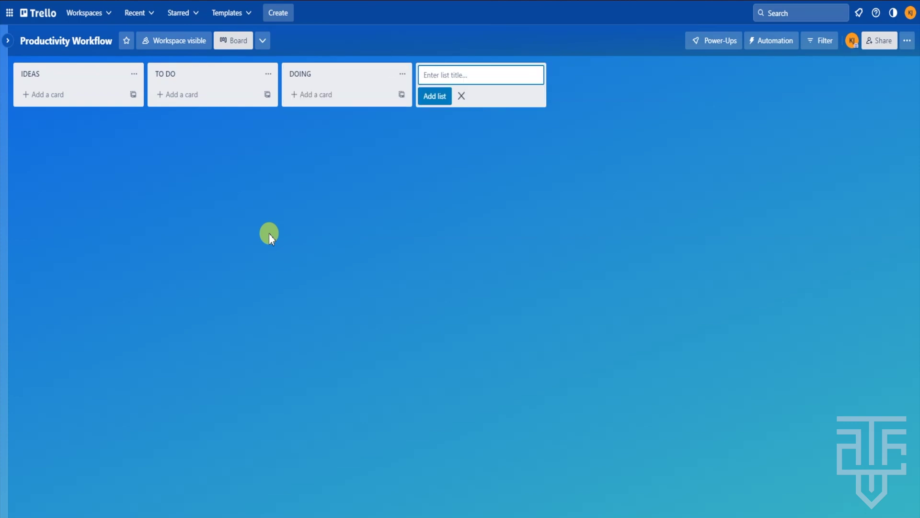
pyautogui.write('WAITING ON')
pyautogui.press('Return')
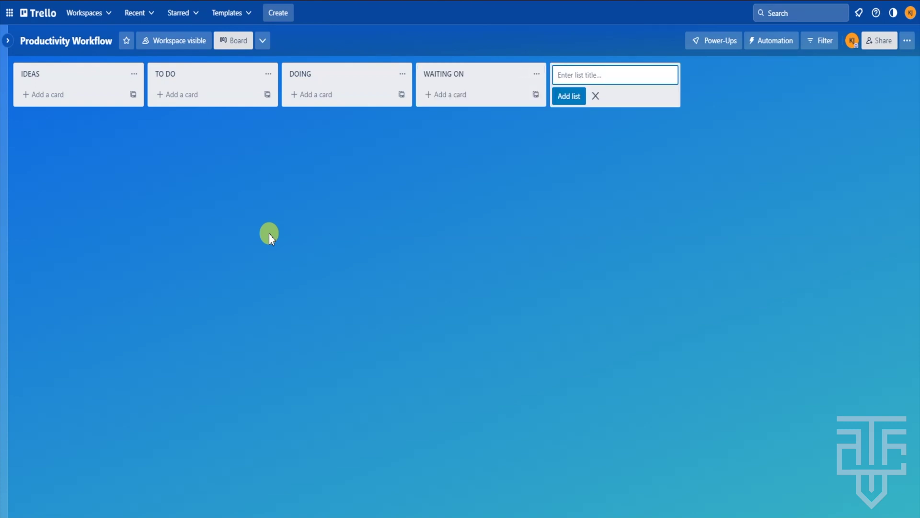
pyautogui.write('DONE')
pyautogui.press('Return')
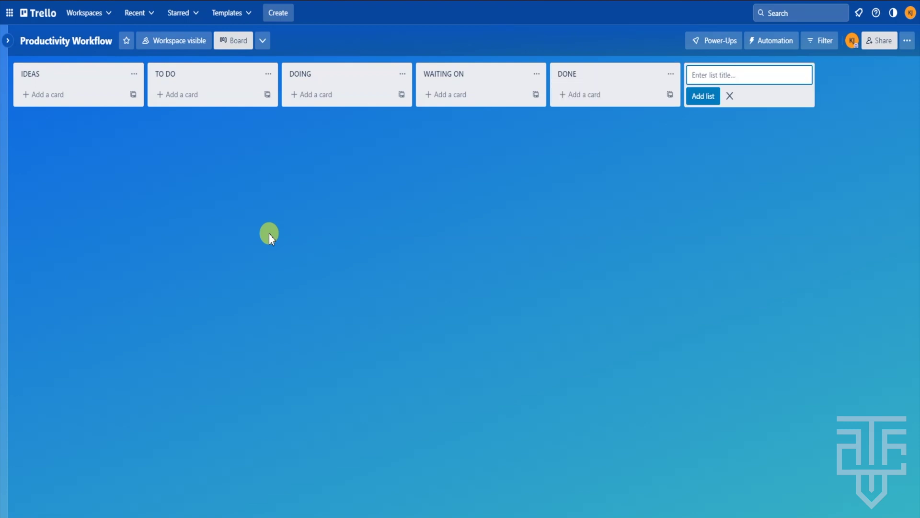
pyautogui.press('Escape')
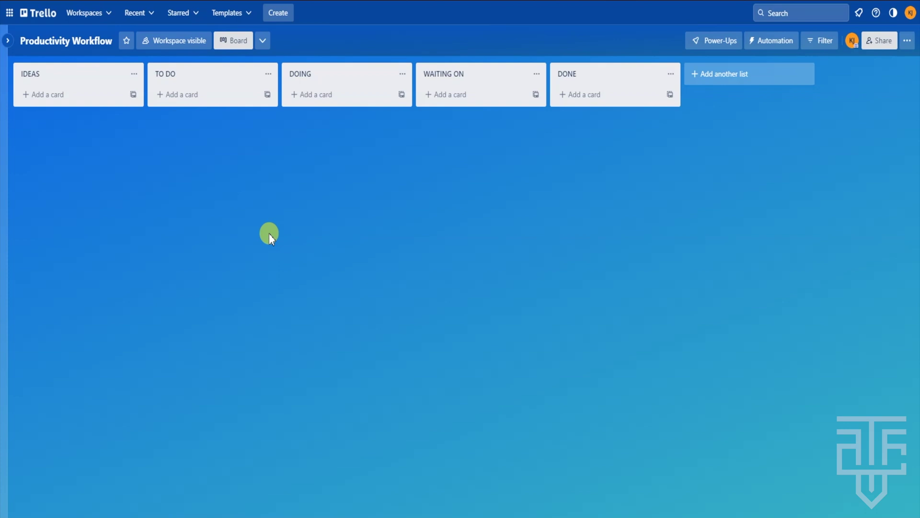
# - Add IDEAS cards: Create New Content Calendar, Design New Product Line, Record 3x New Podcasts, Film 5x YouTube Videos
pyautogui.click(57, 94)
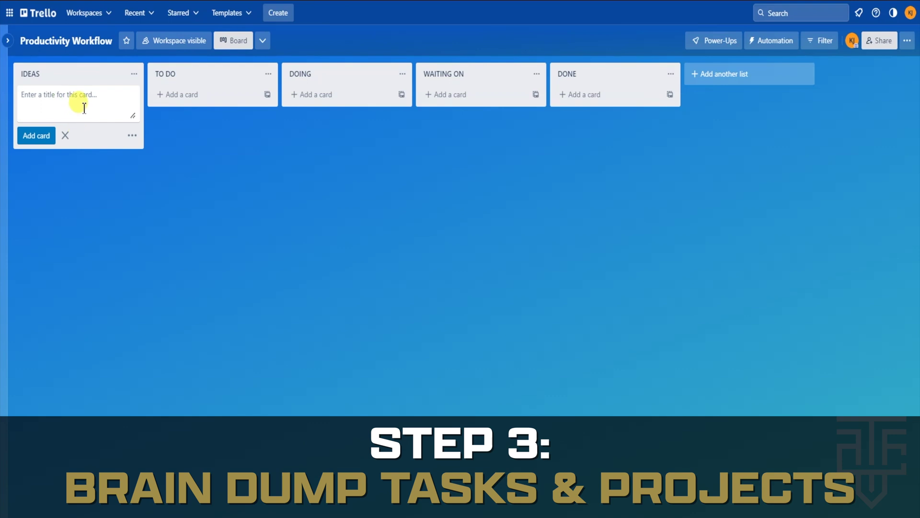
pyautogui.write('Create New Conte')
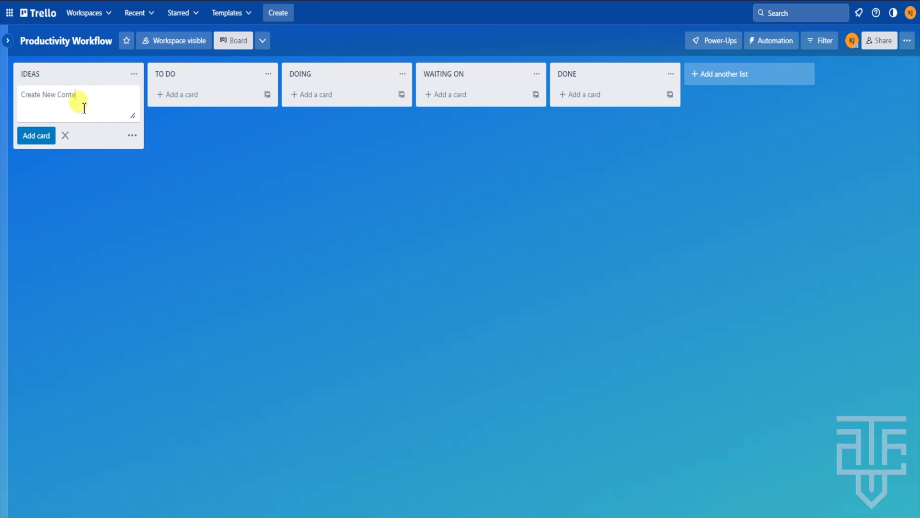
pyautogui.write('nt Calendar')
pyautogui.press('Return')
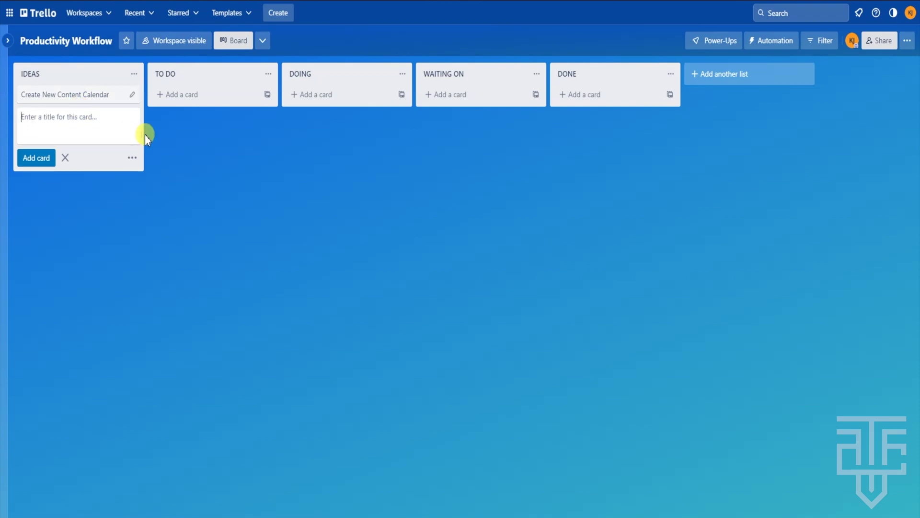
pyautogui.write('Design New Product Line')
pyautogui.press('Return')
pyautogui.write('Record 3x New Podcasts')
pyautogui.press('Return')
pyautogui.write('Film 5x YouTube Videos')
pyautogui.press('Return')
# - Add the web designer, prospective clients email, job application, new-hire on-boarding and Virtual Assistant cards
pyautogui.write('Reach out to web designer for new website updates')
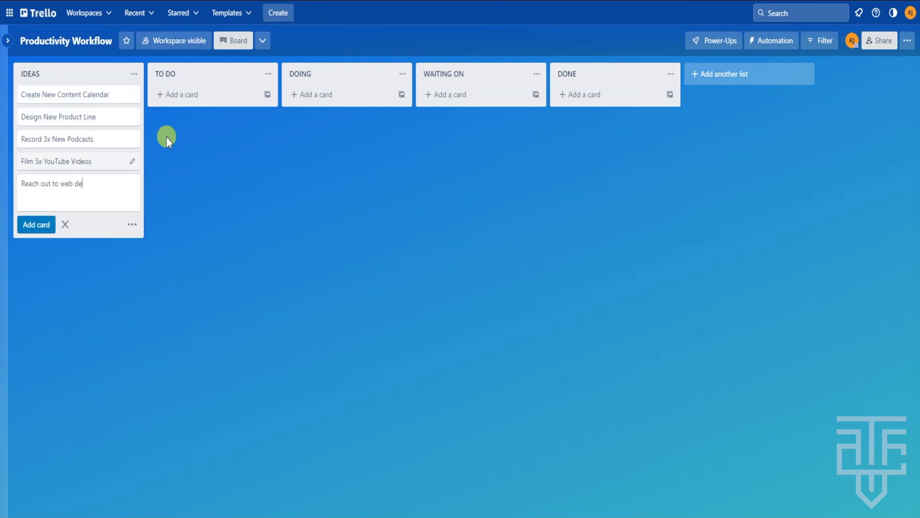
pyautogui.press('Return')
pyautogui.write('Reach out to all prospective clients via email')
pyautogui.press('Return')
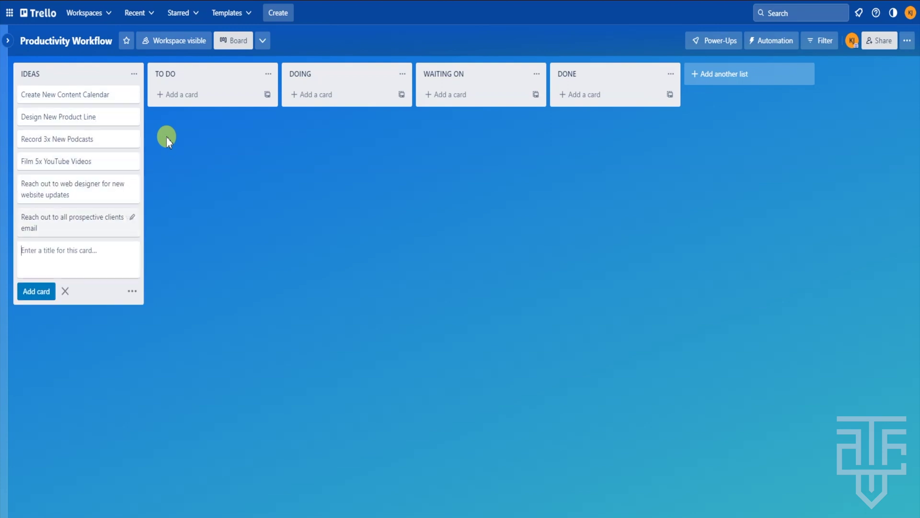
pyautogui.write('Create job application for new hire')
pyautogui.press('Return')
pyautogui.write('comete new hire on-boarding process')
pyautogui.press('Return')
pyautogui.write('Contact Virtual Assistant for admin tasks to be done')
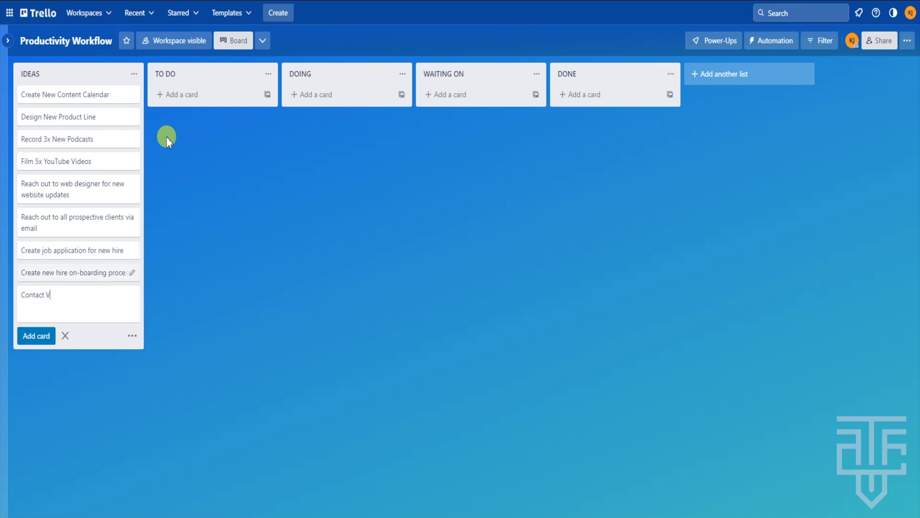
pyautogui.press('Return')
pyautogui.press('Escape')
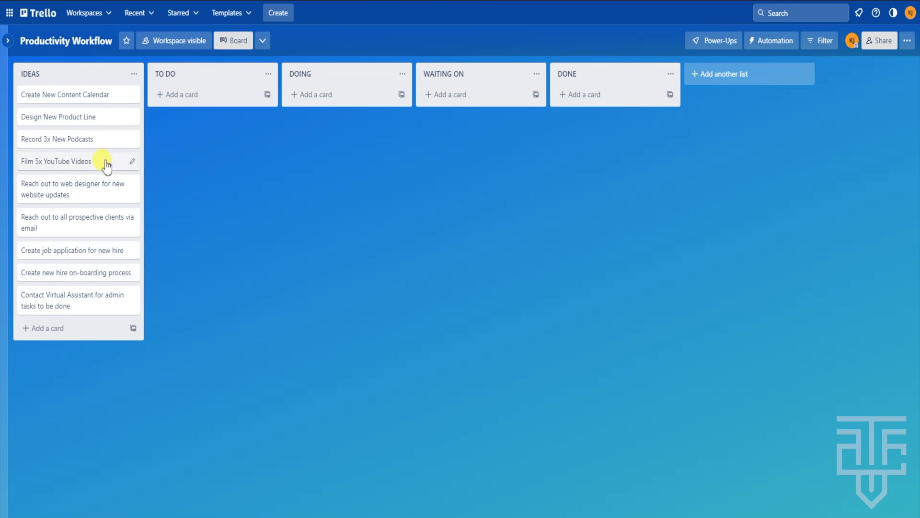
# - Put Film, web designer and job application cards in TO DO; prospective clients and Content Calendar in DOING
pyautogui.moveTo(102, 163); pyautogui.dragTo(215, 109)
pyautogui.moveTo(74, 199); pyautogui.dragTo(197, 132)
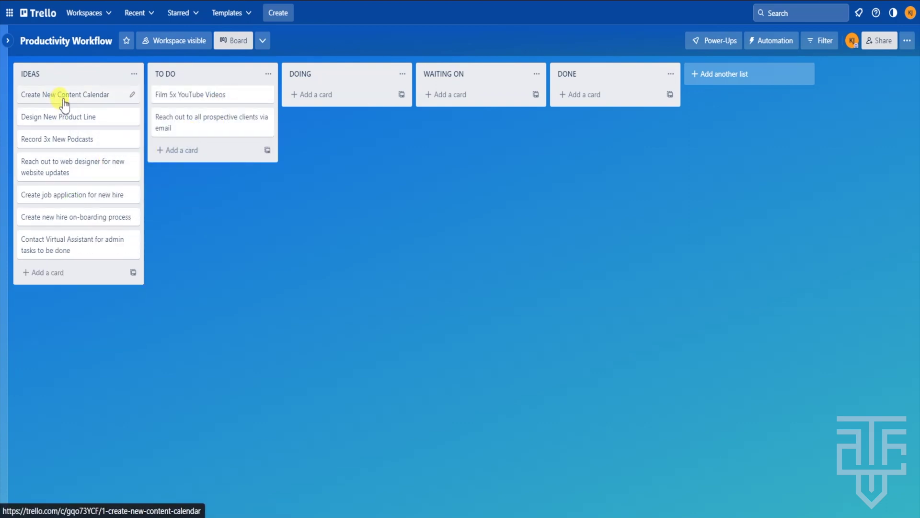
pyautogui.moveTo(62, 96); pyautogui.dragTo(192, 151)
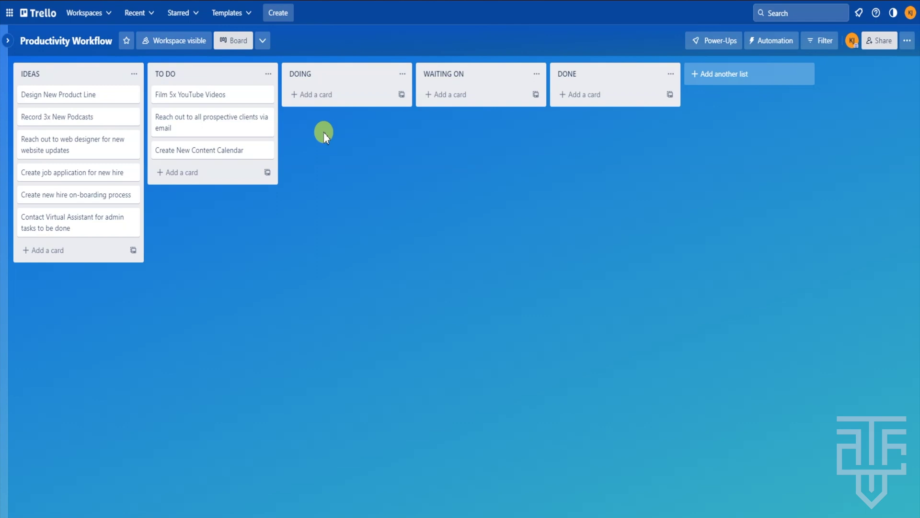
pyautogui.moveTo(98, 148); pyautogui.dragTo(240, 153)
pyautogui.moveTo(249, 122); pyautogui.dragTo(325, 128)
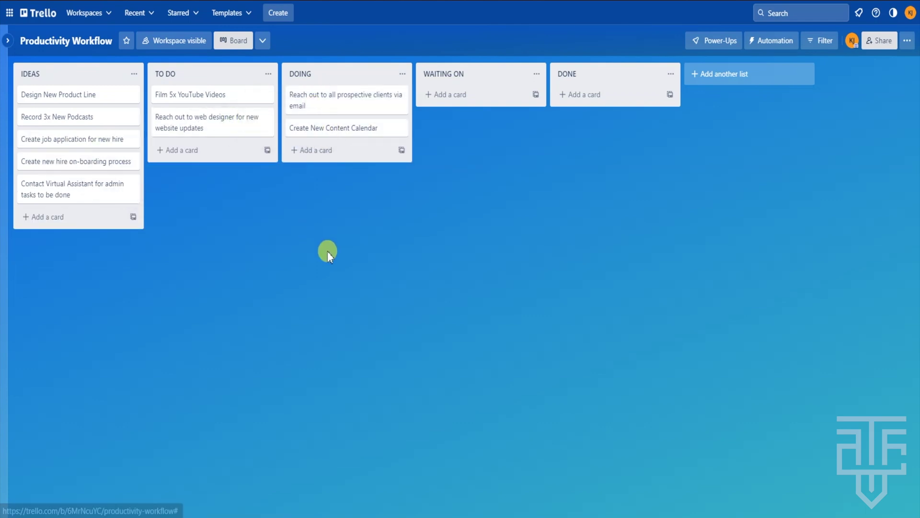
pyautogui.moveTo(122, 139); pyautogui.dragTo(214, 151)
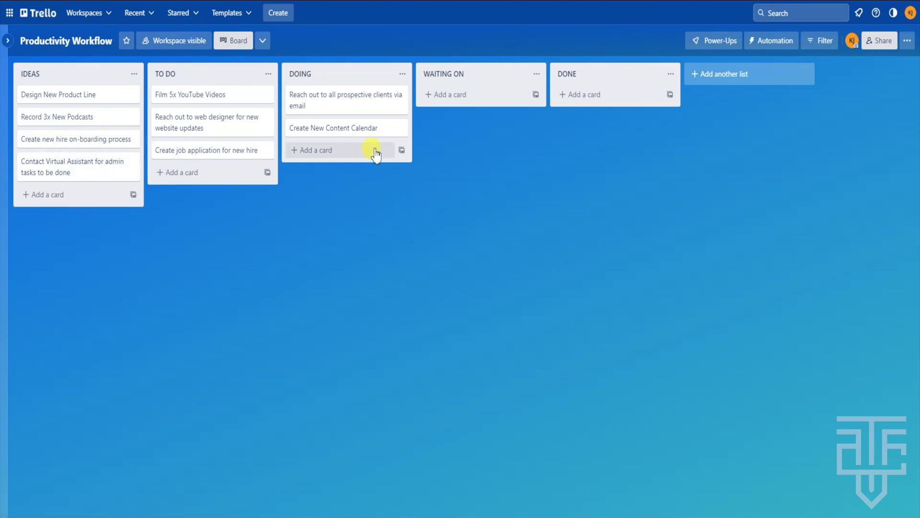
pyautogui.moveTo(369, 129)
pyautogui.mouseDown()
pyautogui.moveTo(618, 102)
pyautogui.moveTo(379, 139)
pyautogui.mouseUp()
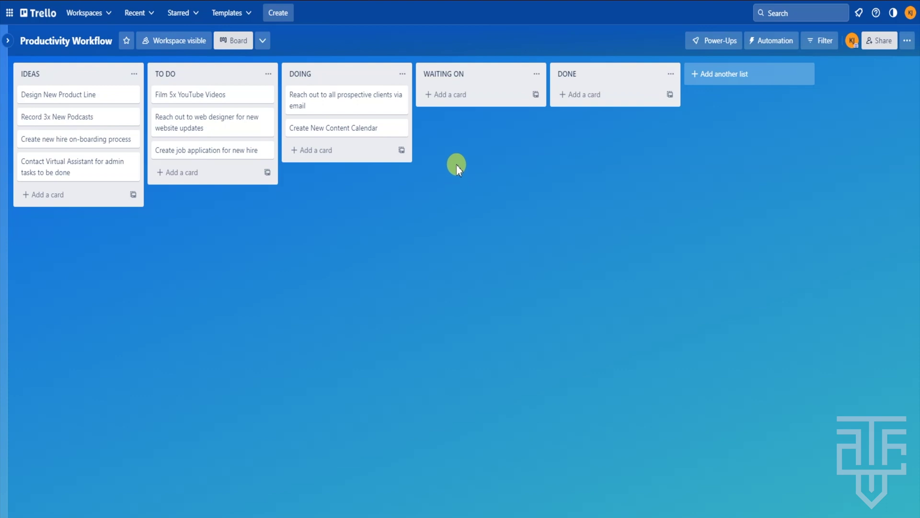
# - Set a May 15 due date on the prospective clients email card, then close it
pyautogui.click(353, 106)
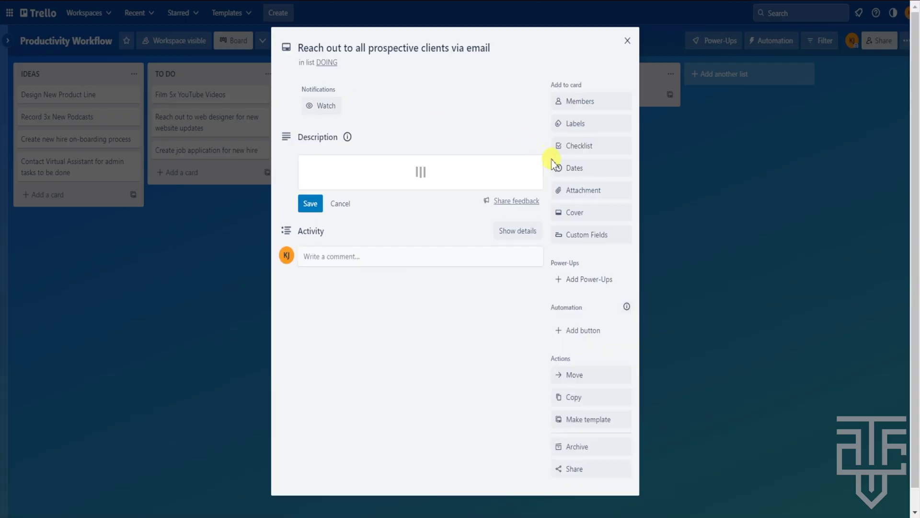
pyautogui.click(589, 173)
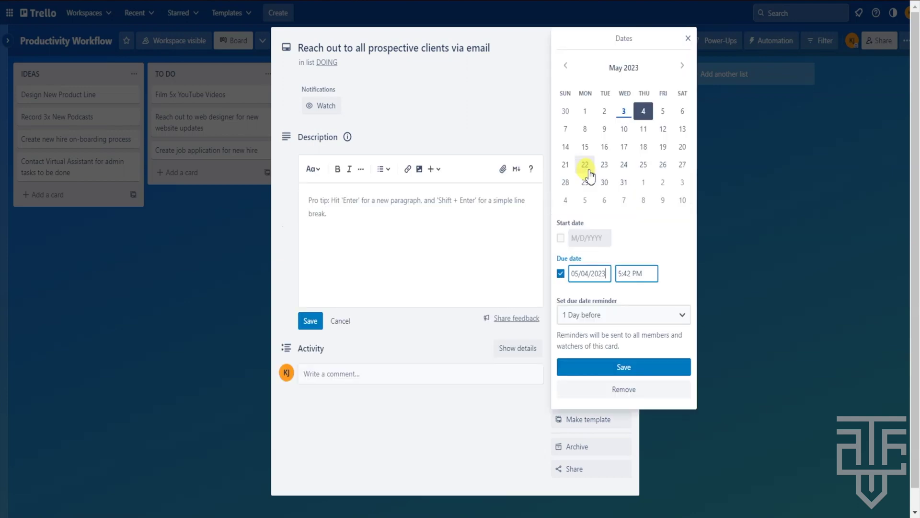
pyautogui.click(585, 148)
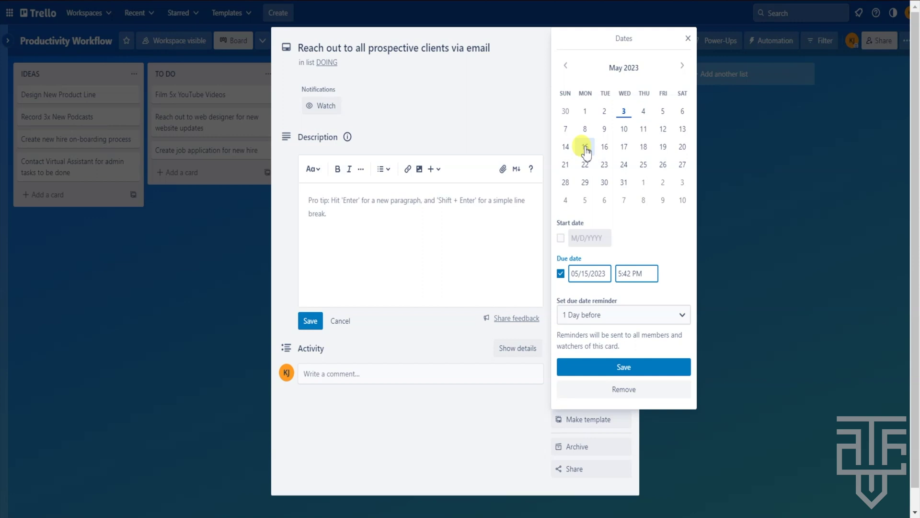
pyautogui.click(616, 376)
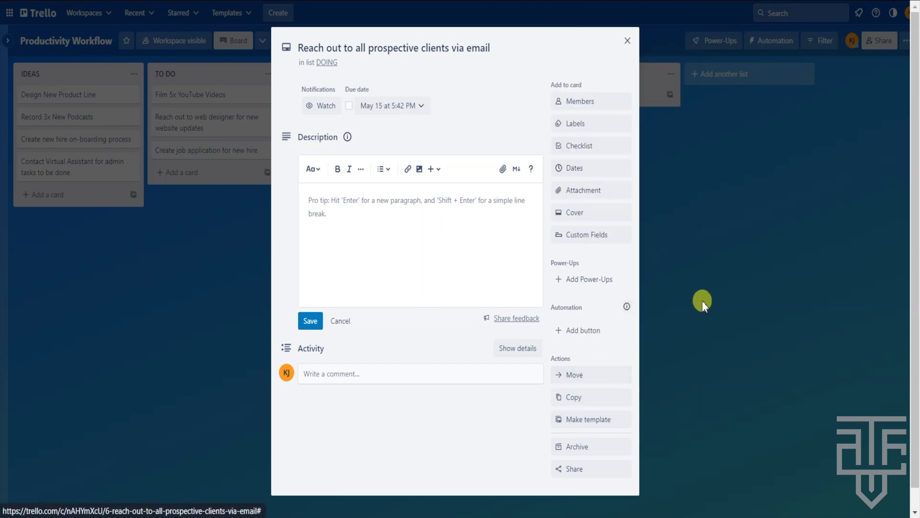
pyautogui.click(708, 277)
pyautogui.click(709, 277)
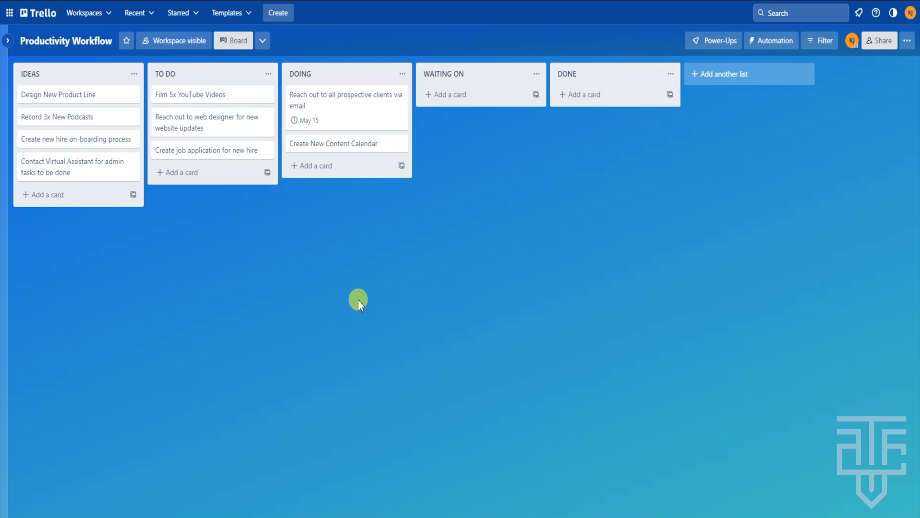
# - Date the Create New Content Calendar card and the remaining cards between May 15 and May 19
pyautogui.click(359, 144)
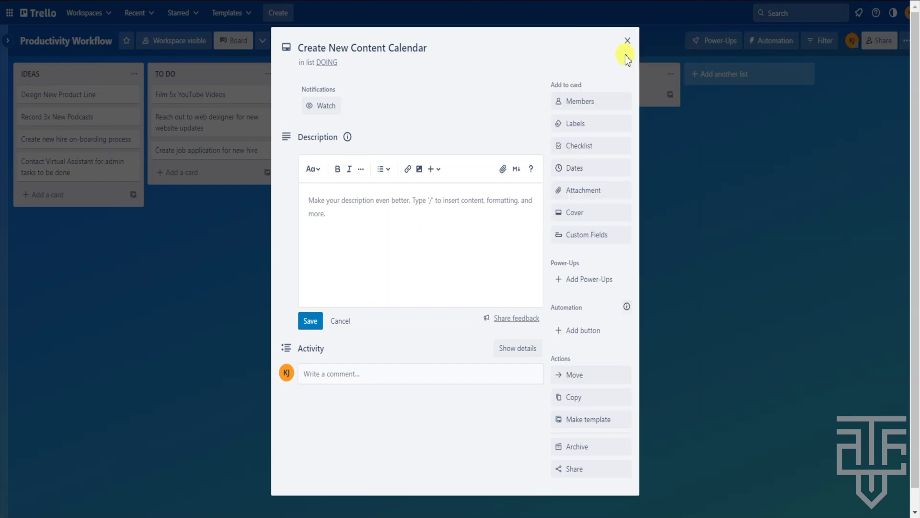
pyautogui.click(199, 184)
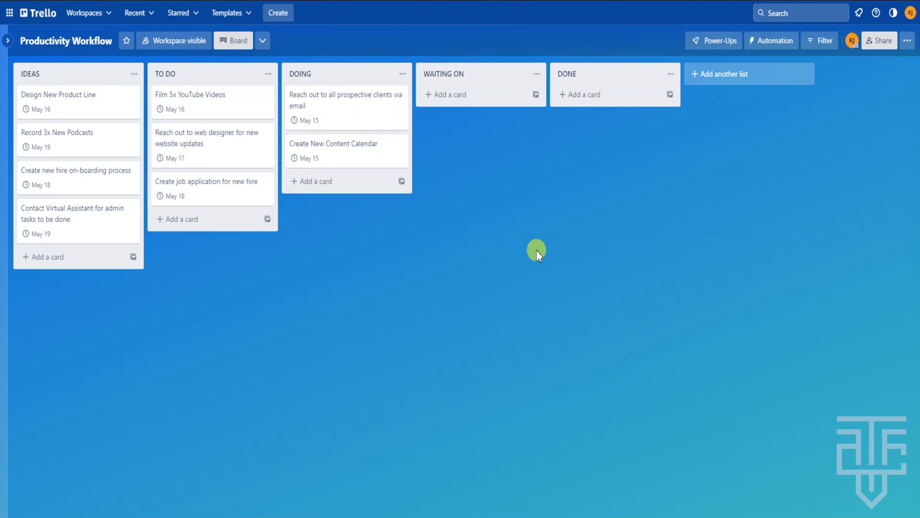
pyautogui.click(717, 48)
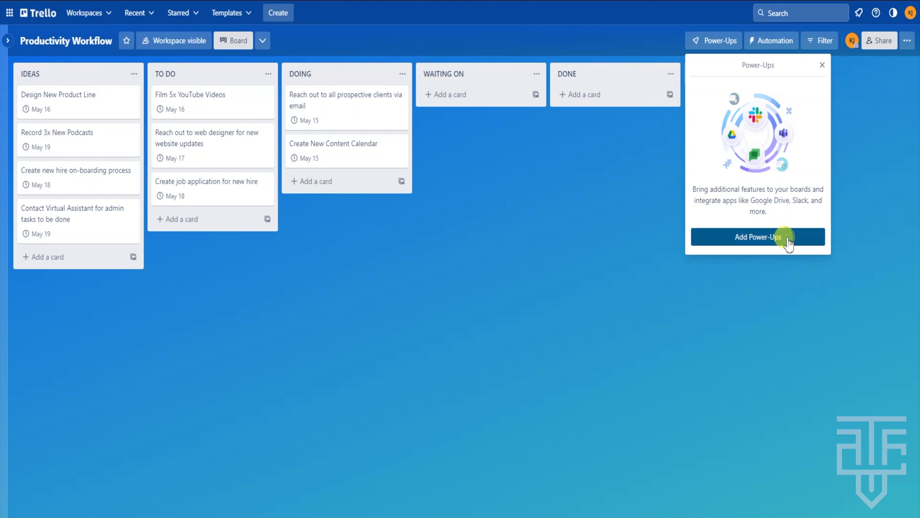
# - Add the Calendar Power-Up from the Made by Trello directory, then close the directory
pyautogui.click(787, 237)
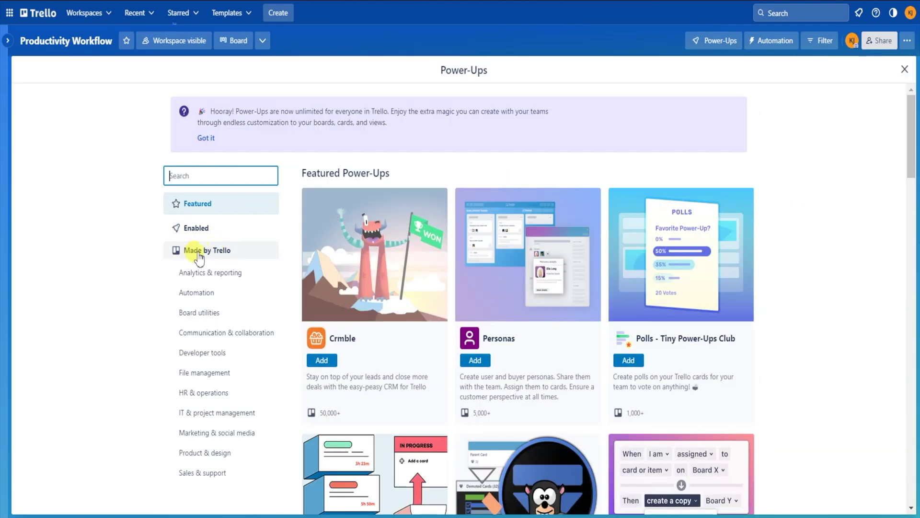
pyautogui.click(218, 253)
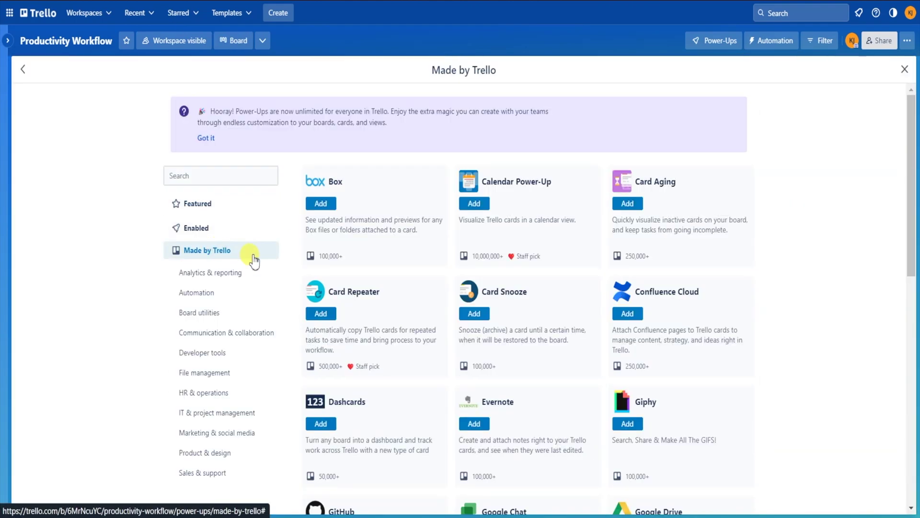
pyautogui.click(477, 205)
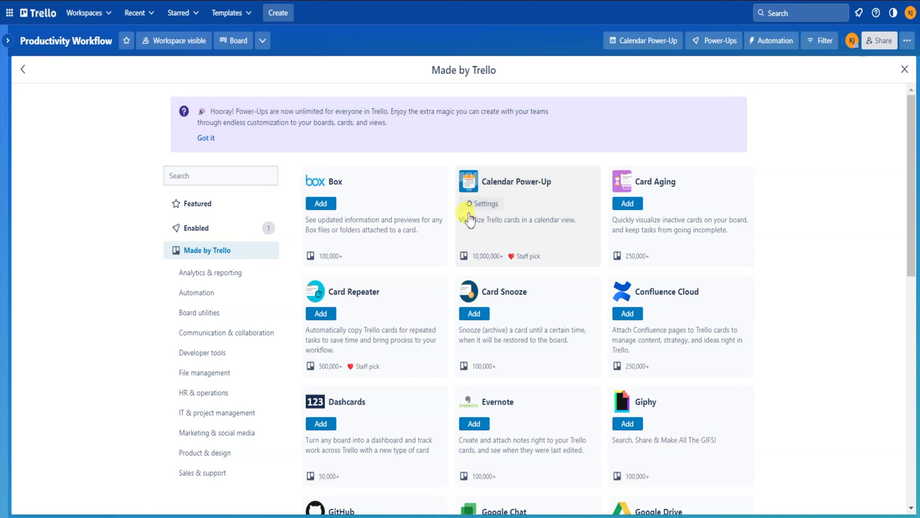
pyautogui.click(904, 71)
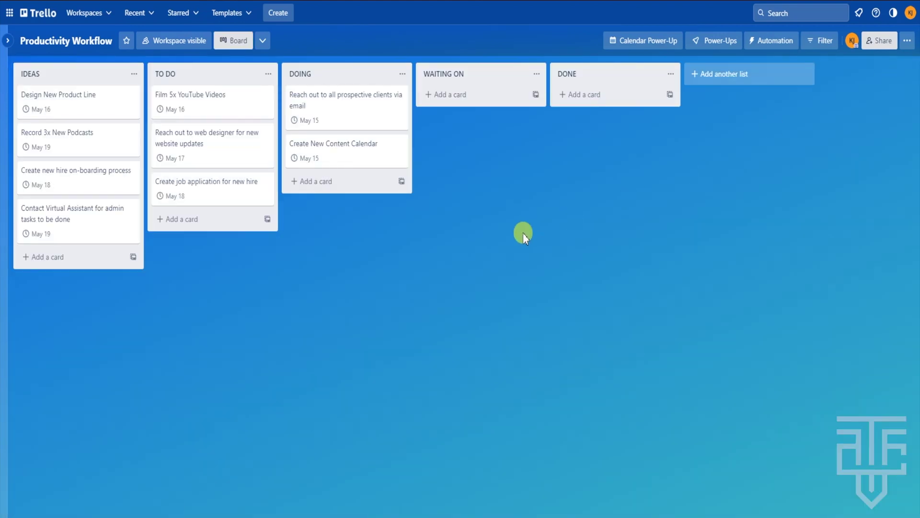
# - In the weekly calendar, move Film 5x YouTube Videos to May 18 and Virtual Assistant to May 17
pyautogui.click(642, 43)
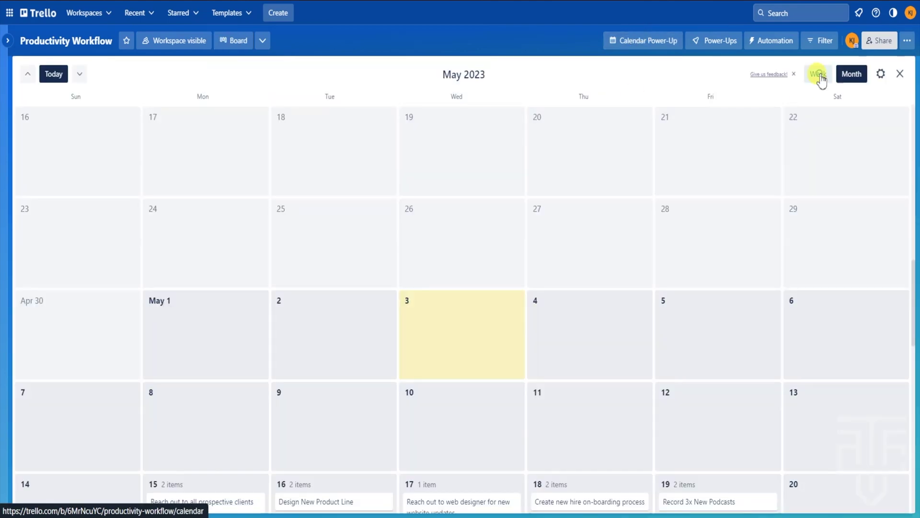
pyautogui.click(818, 75)
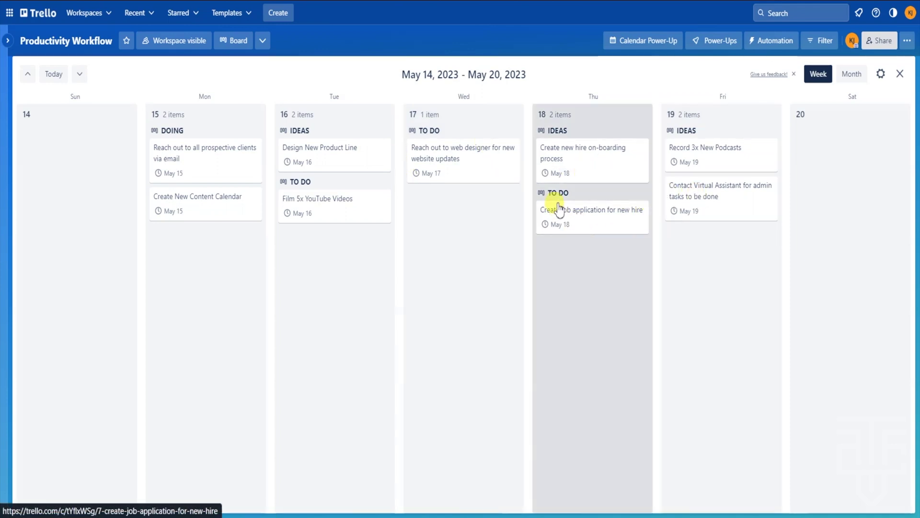
pyautogui.moveTo(322, 212); pyautogui.dragTo(575, 269)
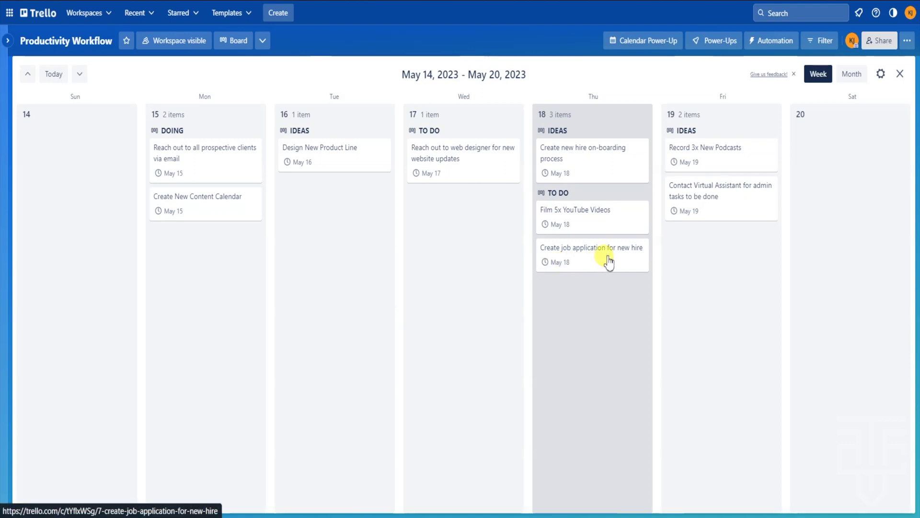
pyautogui.moveTo(683, 206); pyautogui.dragTo(397, 250)
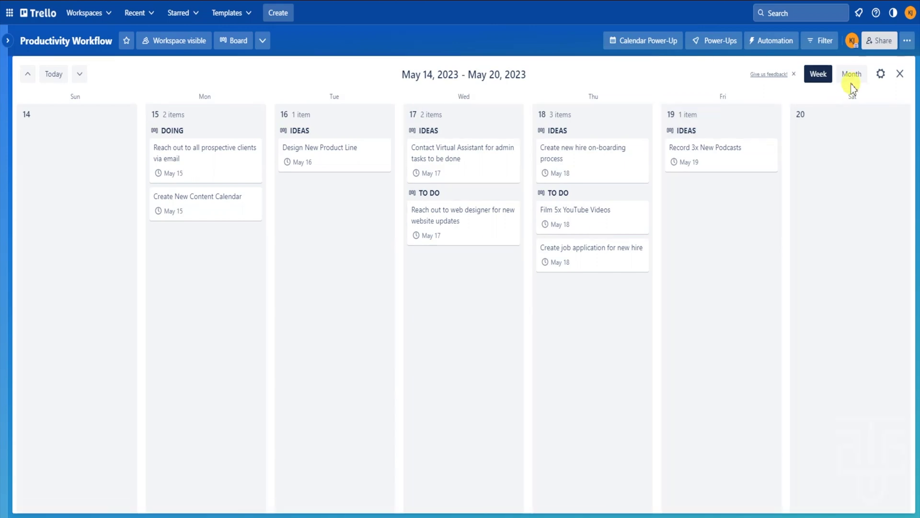
# - In month view, move Contact Virtual Assistant to May 16, then put the web designer card in DOING
pyautogui.click(852, 76)
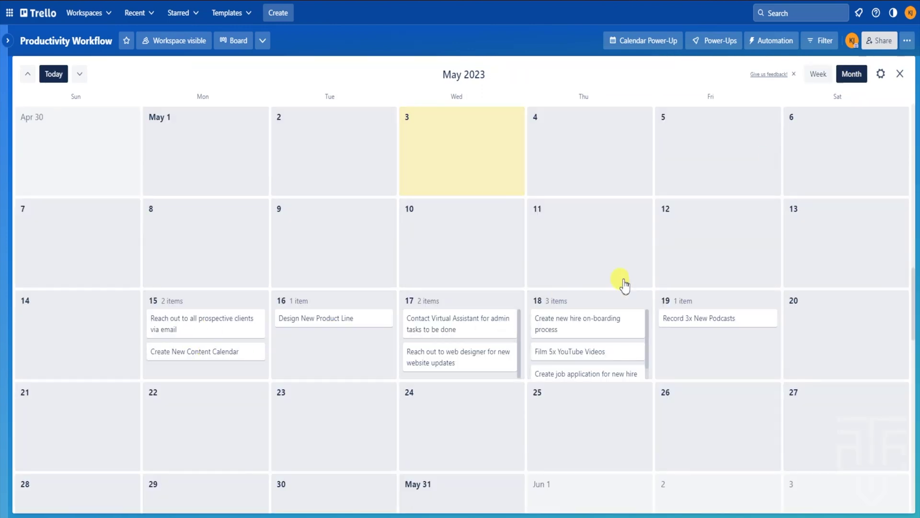
pyautogui.moveTo(440, 331); pyautogui.dragTo(337, 349)
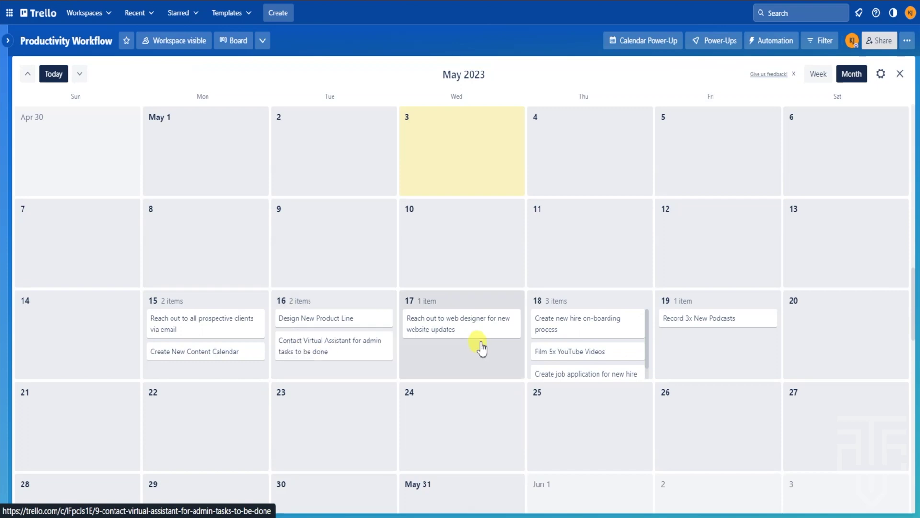
pyautogui.click(900, 74)
pyautogui.moveTo(218, 144); pyautogui.dragTo(351, 207)
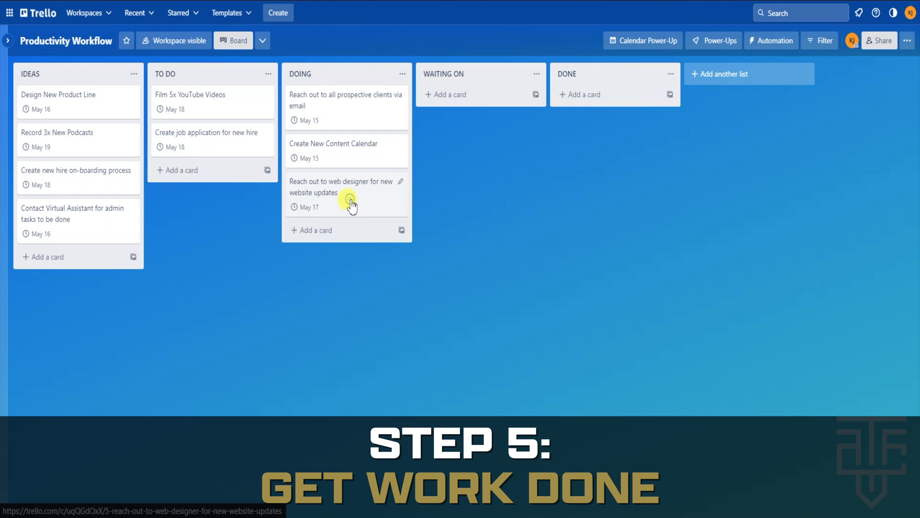
# - Check the web designer card's details, then drag it from DOING to the top of DONE
pyautogui.click(351, 206)
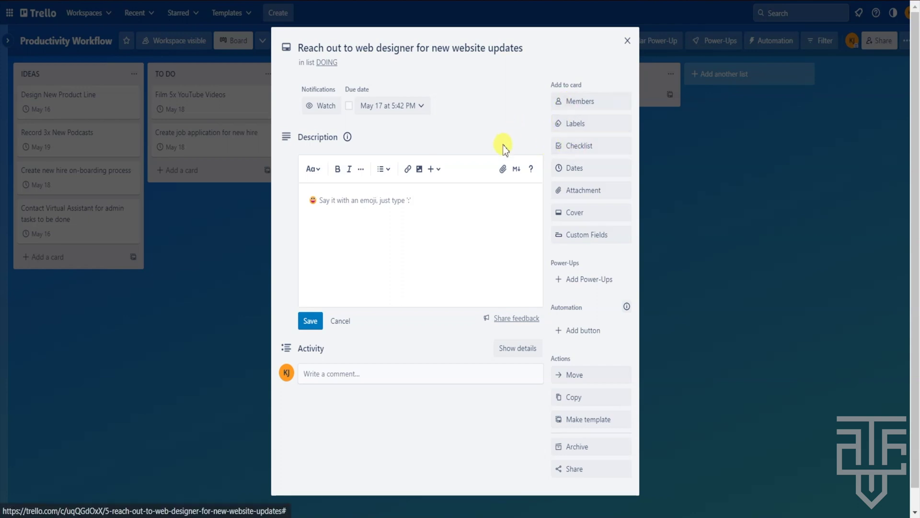
pyautogui.click(629, 42)
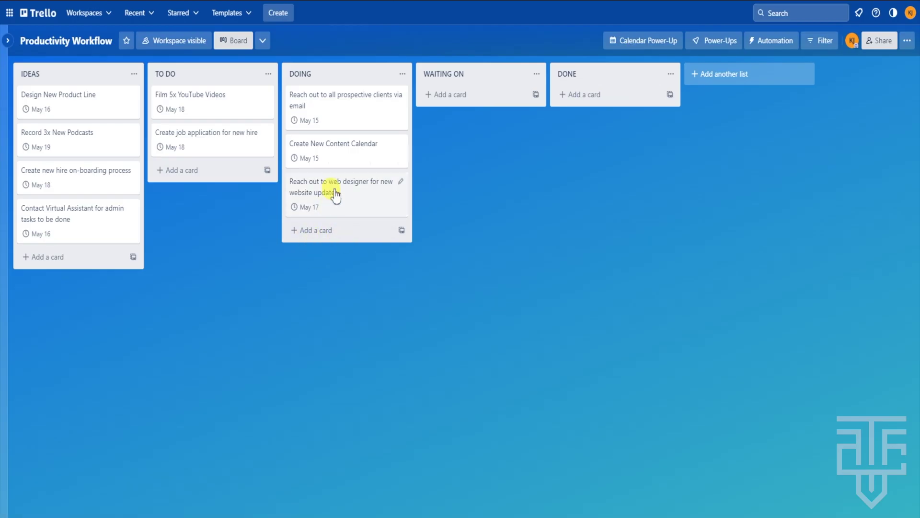
pyautogui.moveTo(349, 193); pyautogui.dragTo(580, 113)
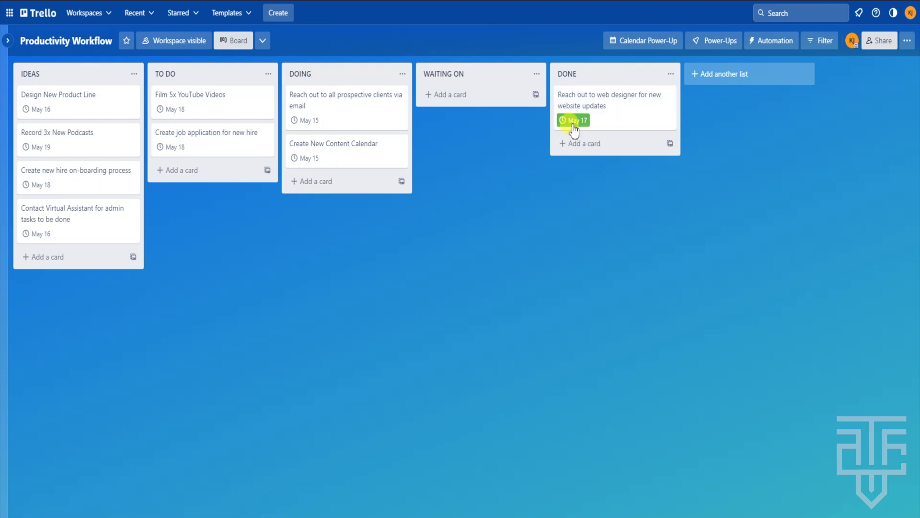
# - Drag Create New Content Calendar into DONE and tick its May 15 due date complete
pyautogui.moveTo(350, 160); pyautogui.dragTo(563, 161)
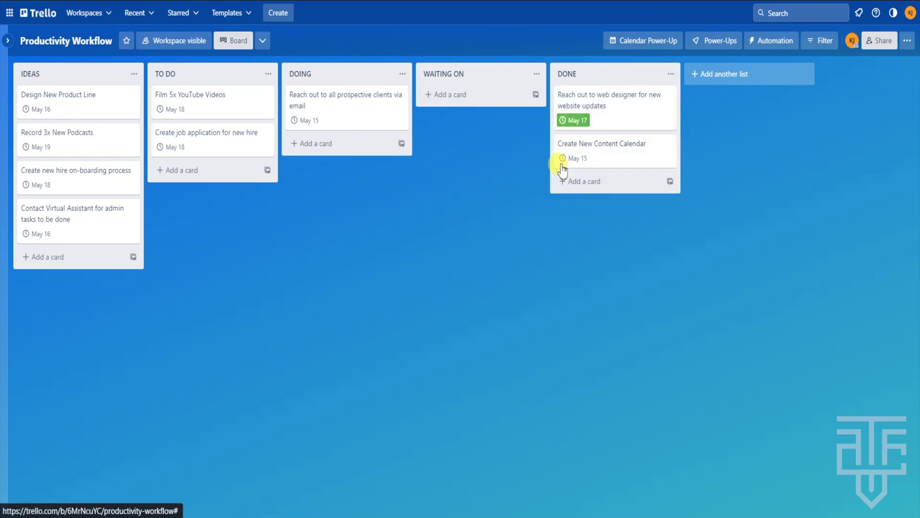
pyautogui.click(563, 160)
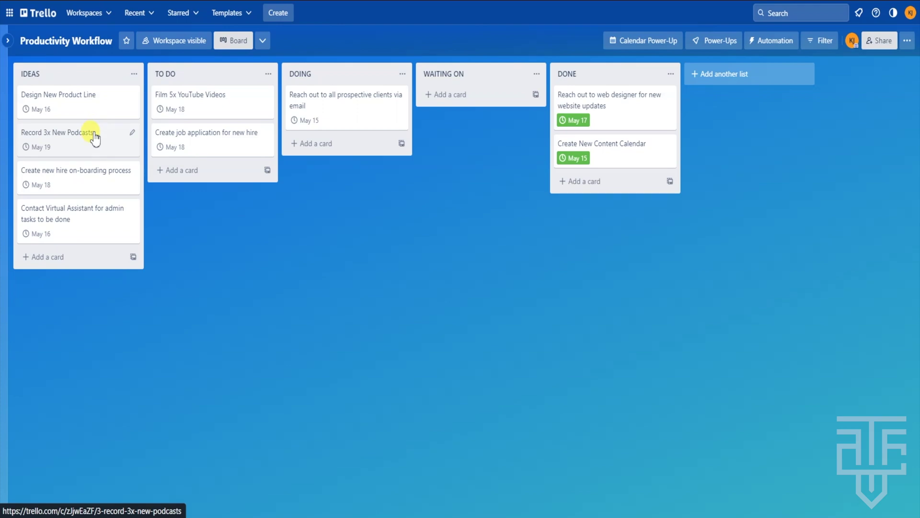